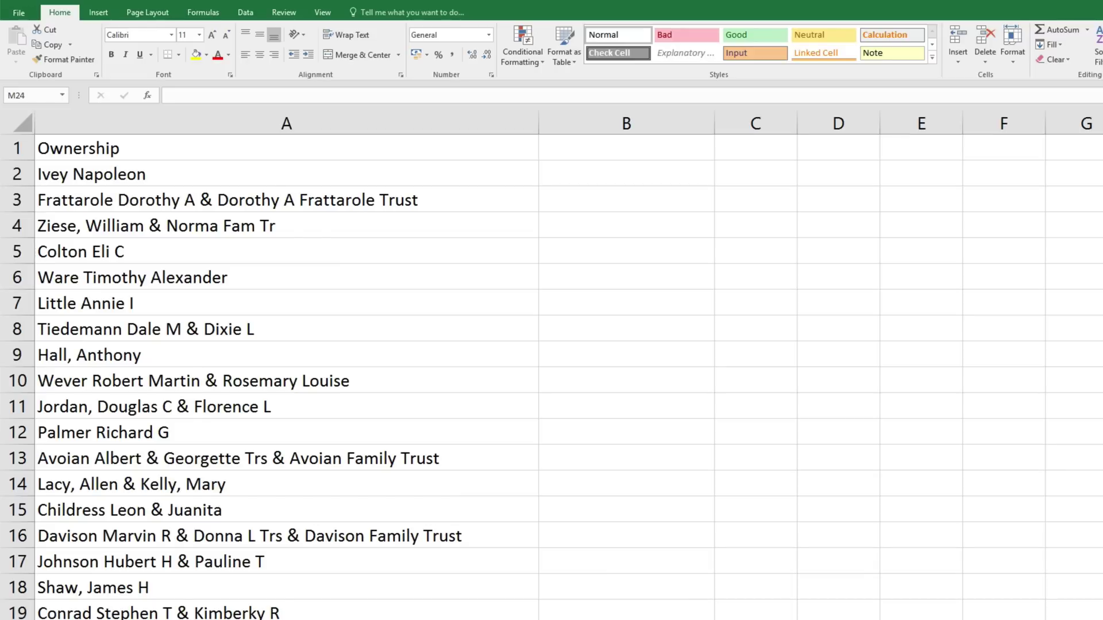
{"action": "left_click", "coordinate": [594, 180]}
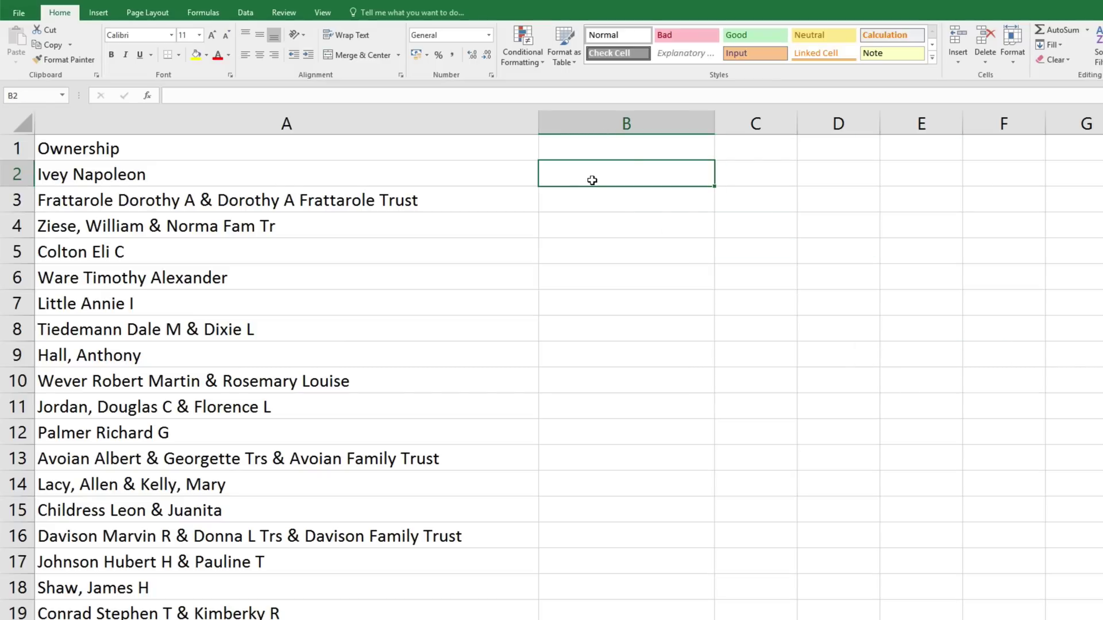
{"action": "type", "text": "=lower"}
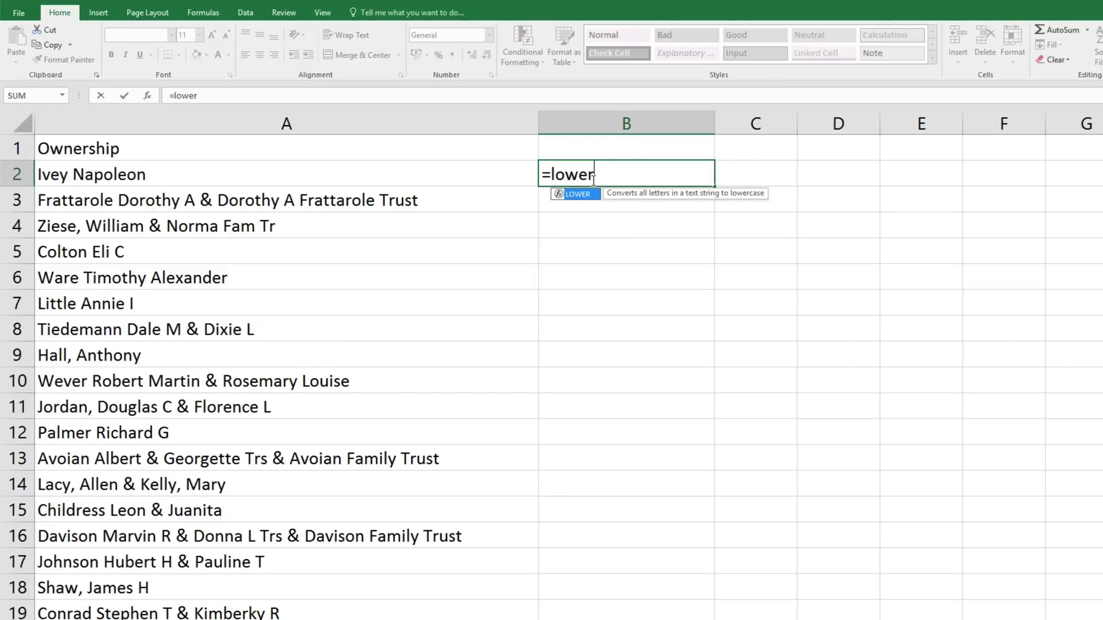
{"action": "type", "text": "("}
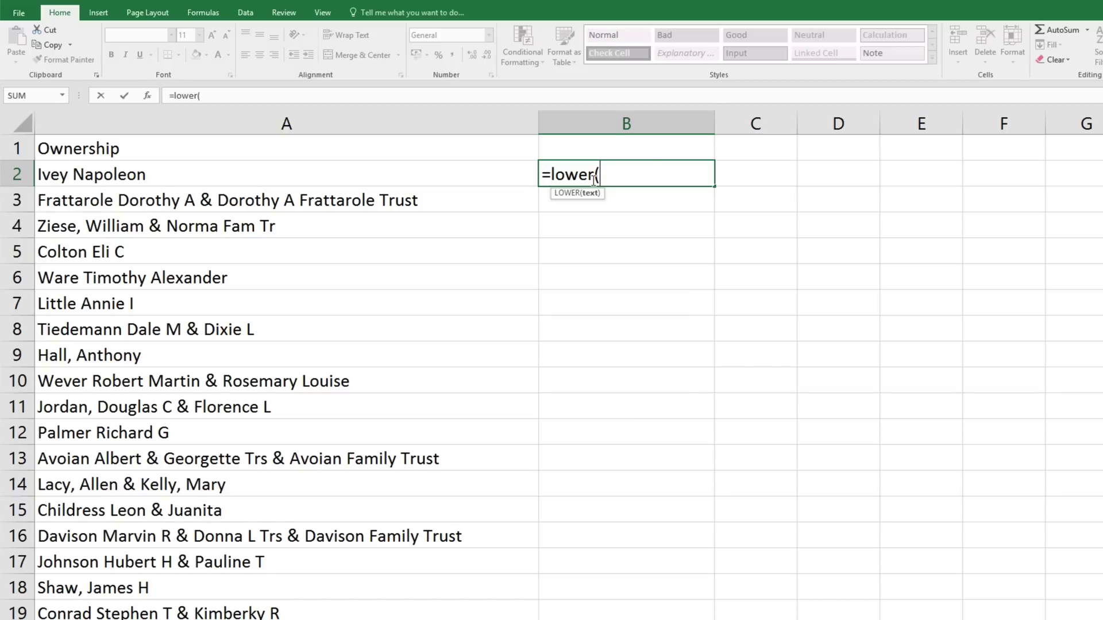
{"action": "left_click", "coordinate": [221, 177]}
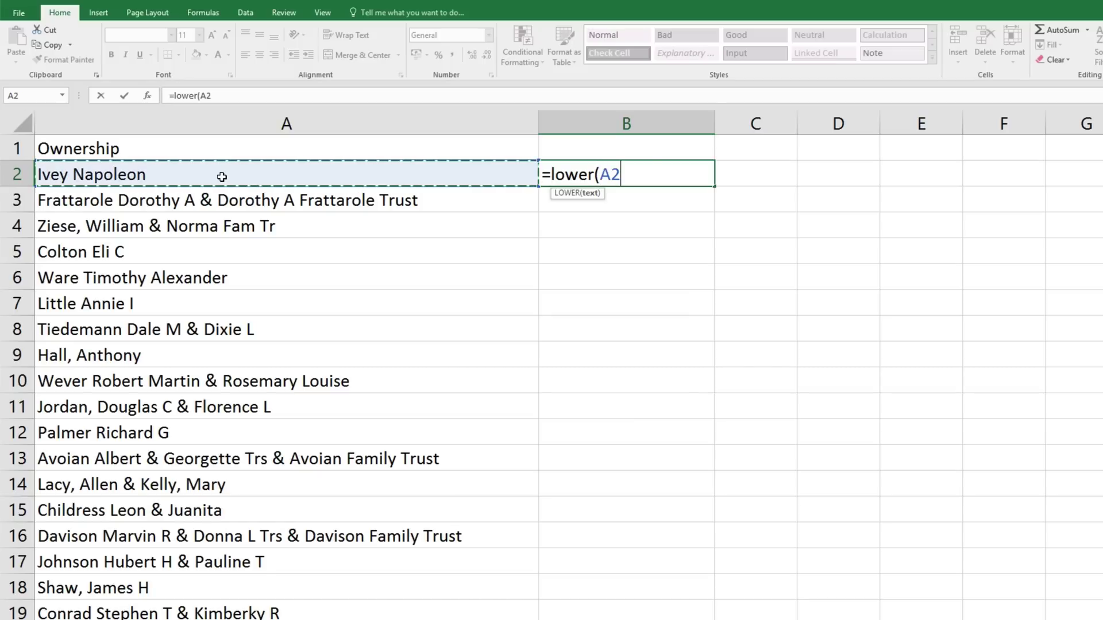
{"action": "type", "text": ")"}
{"action": "key", "text": "Return"}
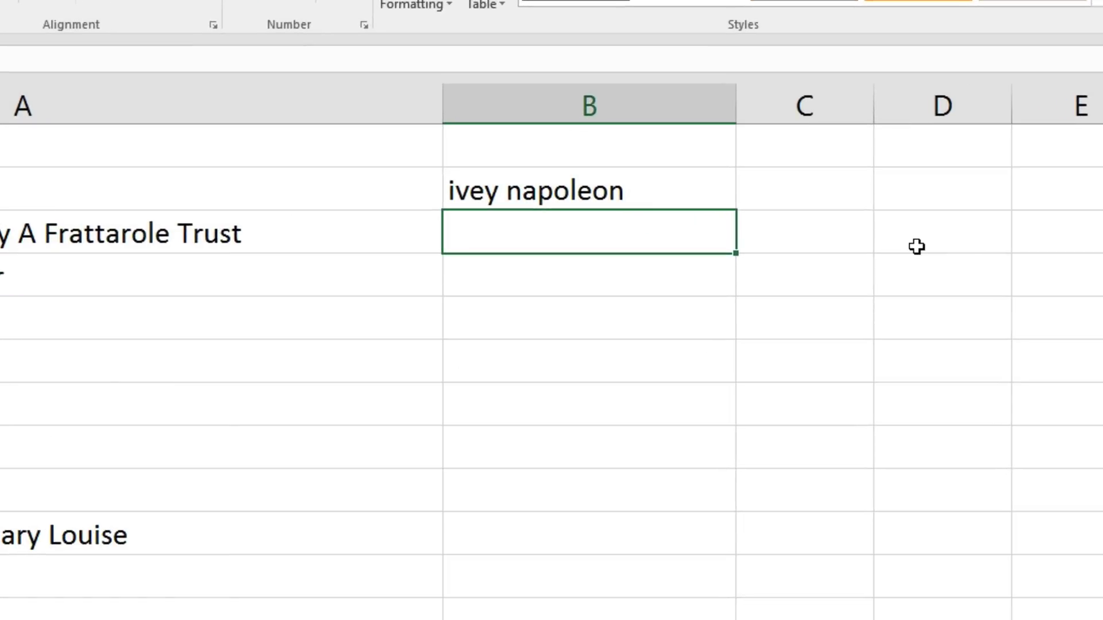
Step: Fill the LOWER formula from B2 down beside every name, then widen column B to fit
{"action": "left_click", "coordinate": [669, 194]}
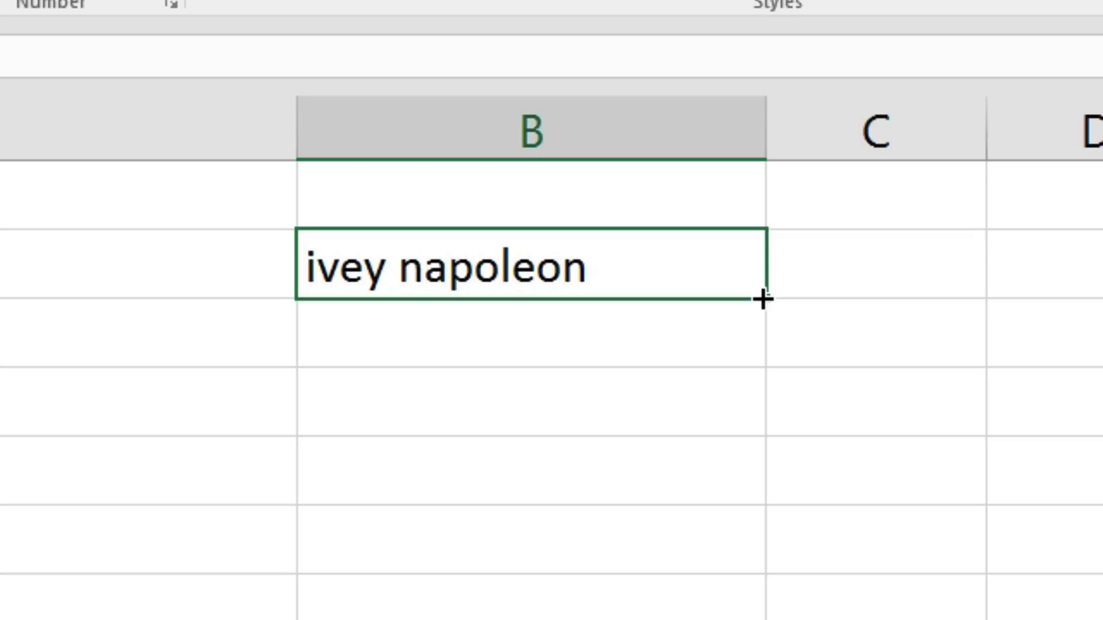
{"action": "double_click", "coordinate": [761, 297]}
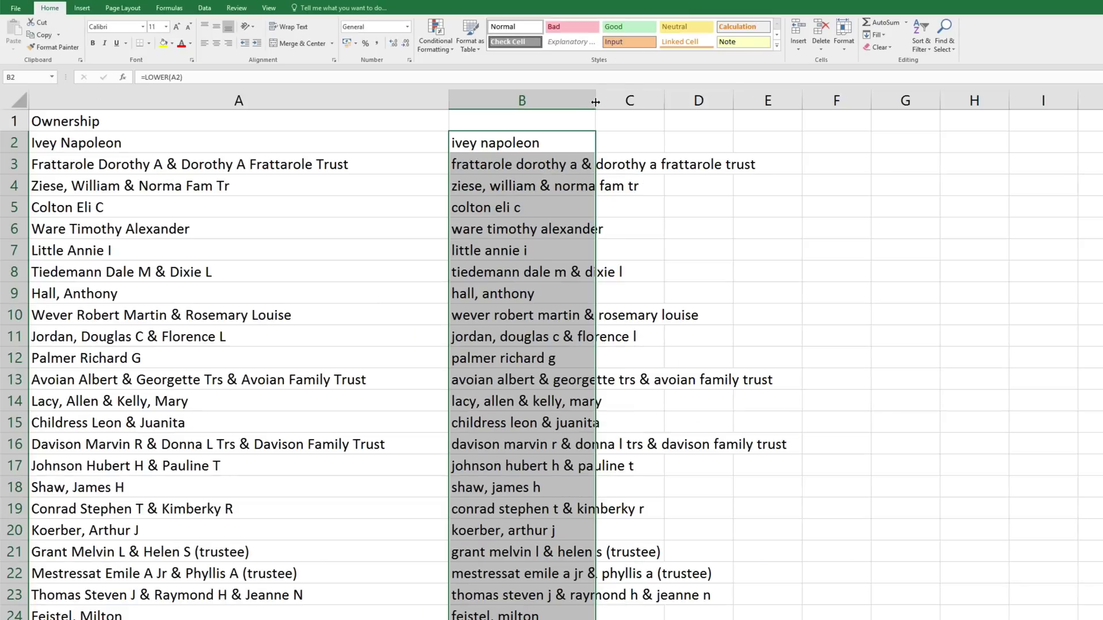
{"action": "left_click_drag", "start_coordinate": [594, 101], "coordinate": [803, 100]}
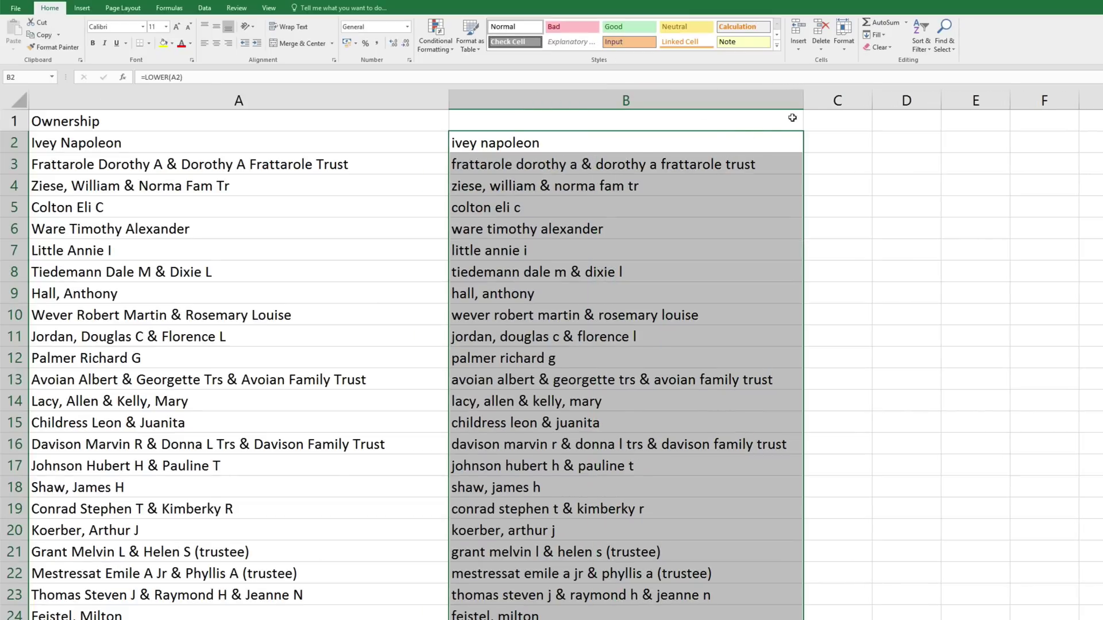
{"action": "left_click", "coordinate": [548, 145]}
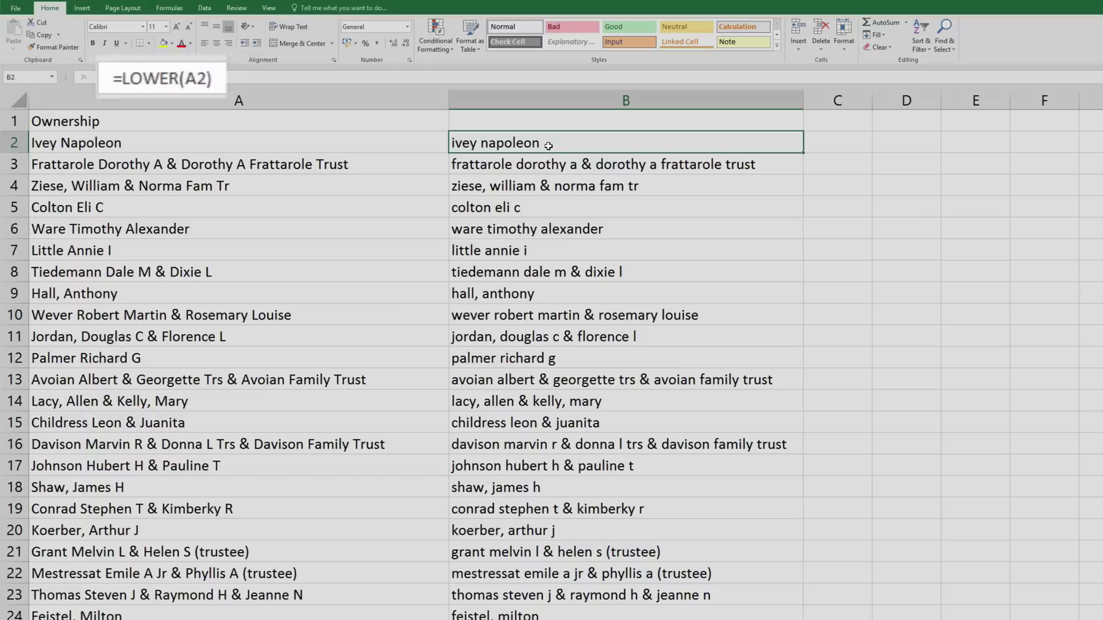
{"action": "key", "text": "Down"}
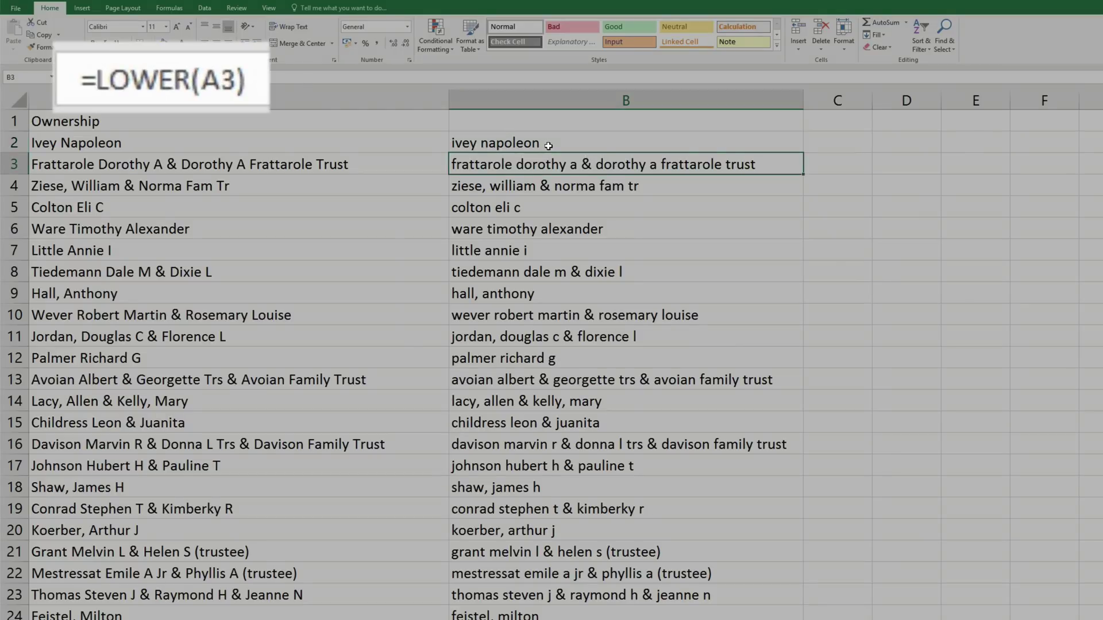
{"action": "key", "text": "Down"}
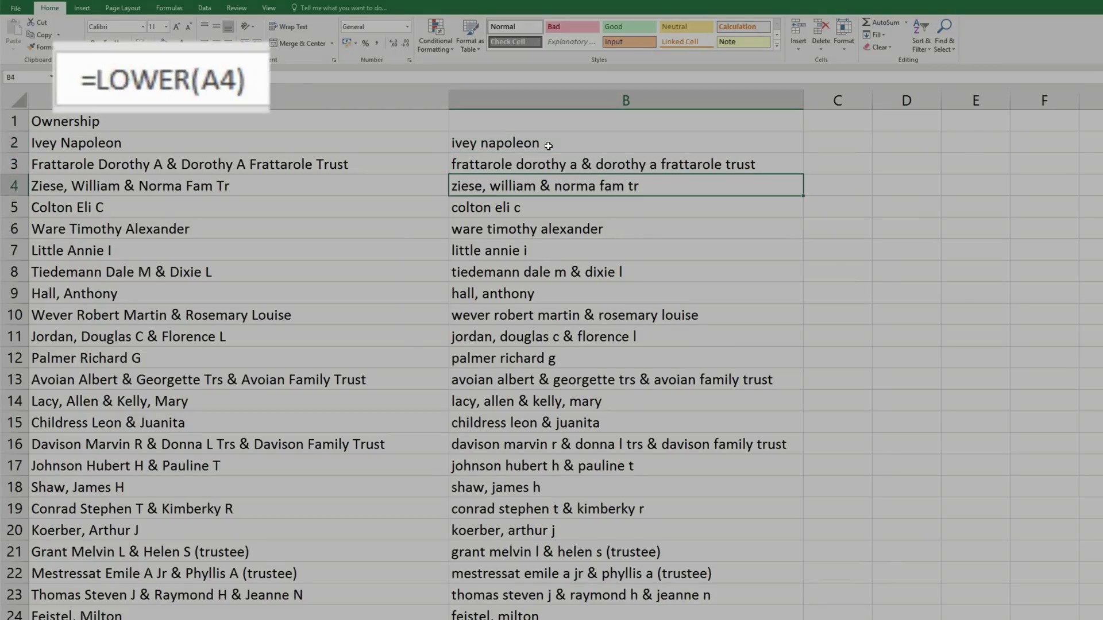
{"action": "key", "text": "Down"}
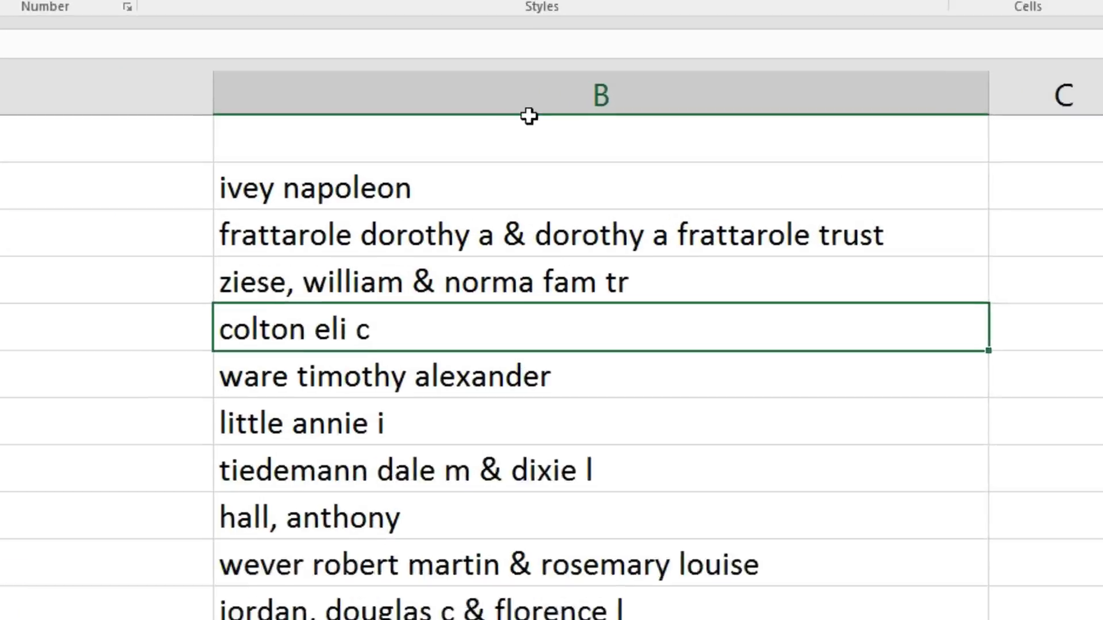
{"action": "right_click", "coordinate": [626, 100]}
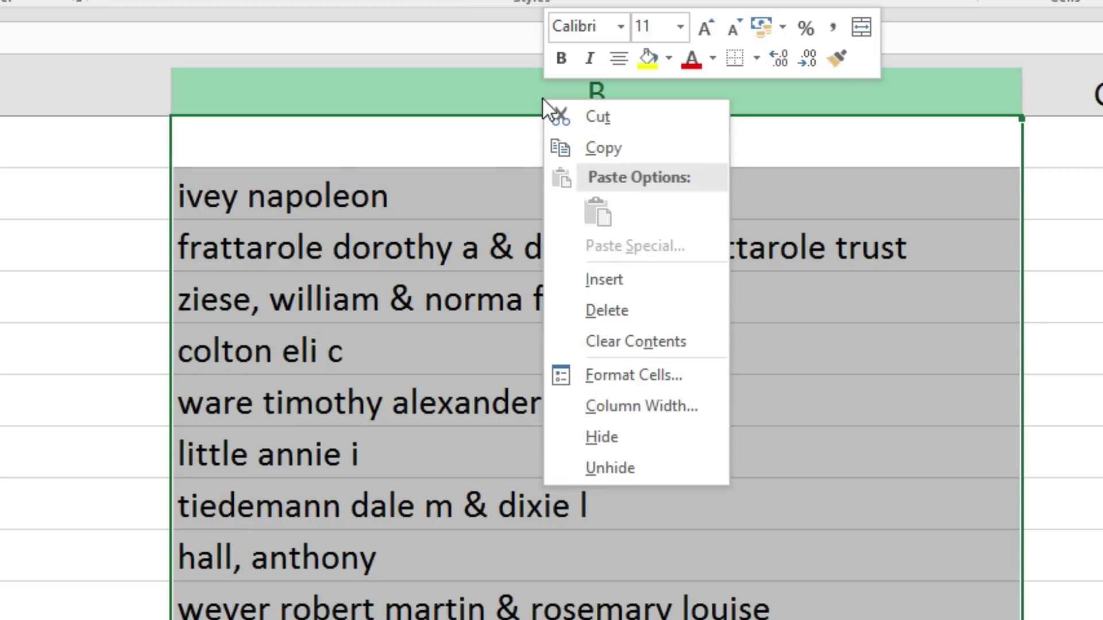
{"action": "left_click", "coordinate": [604, 148]}
{"action": "right_click", "coordinate": [596, 95]}
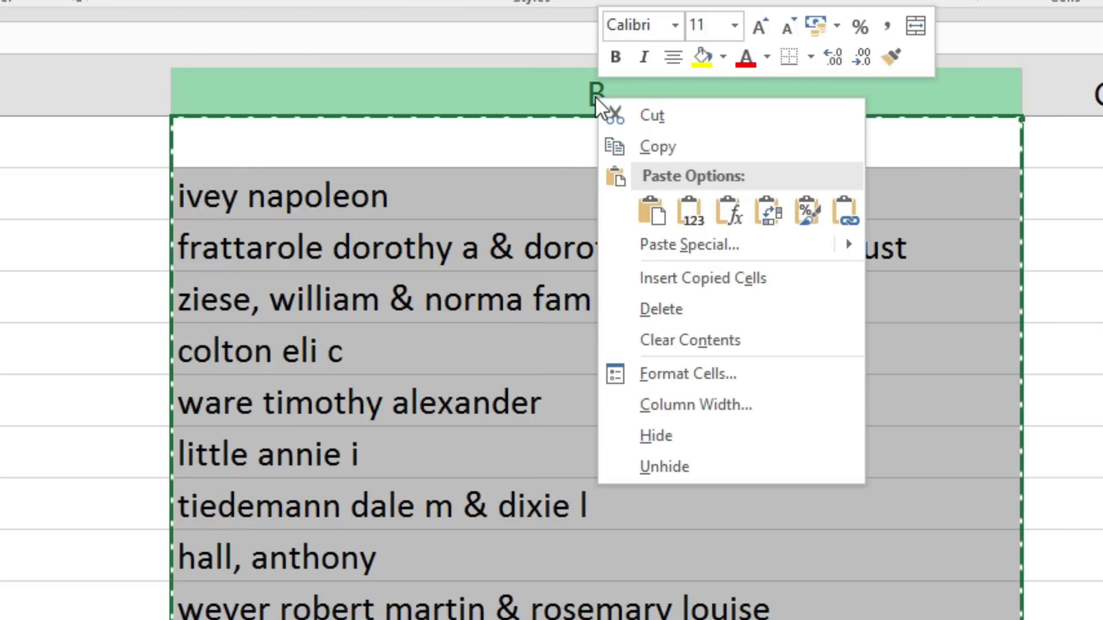
{"action": "left_click", "coordinate": [690, 216]}
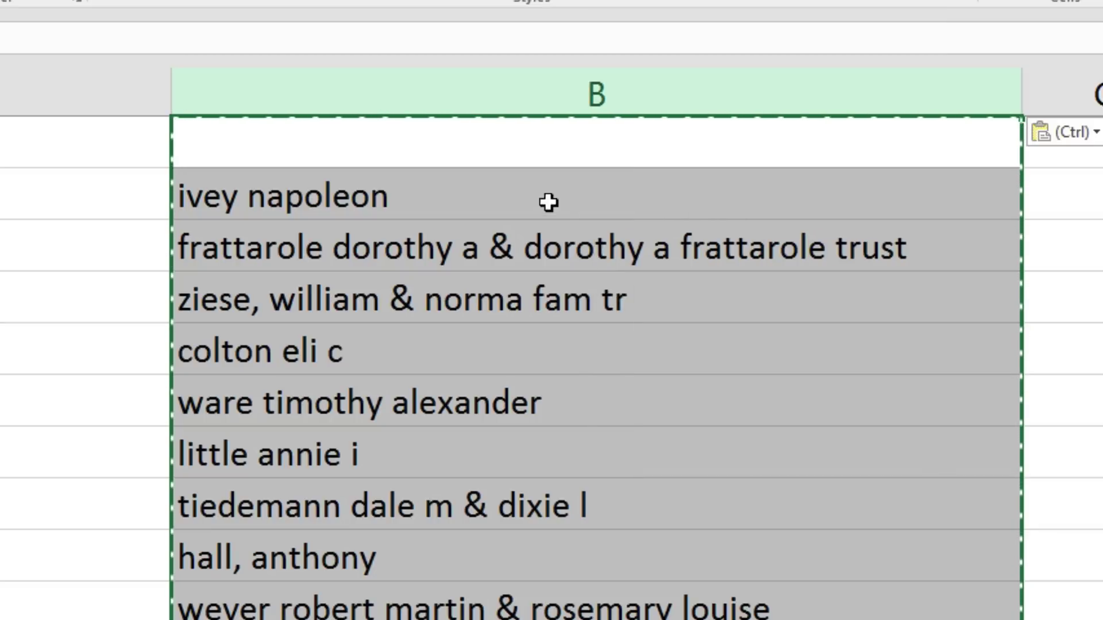
{"action": "right_click", "coordinate": [634, 93]}
{"action": "mouse_move", "coordinate": [710, 208]}
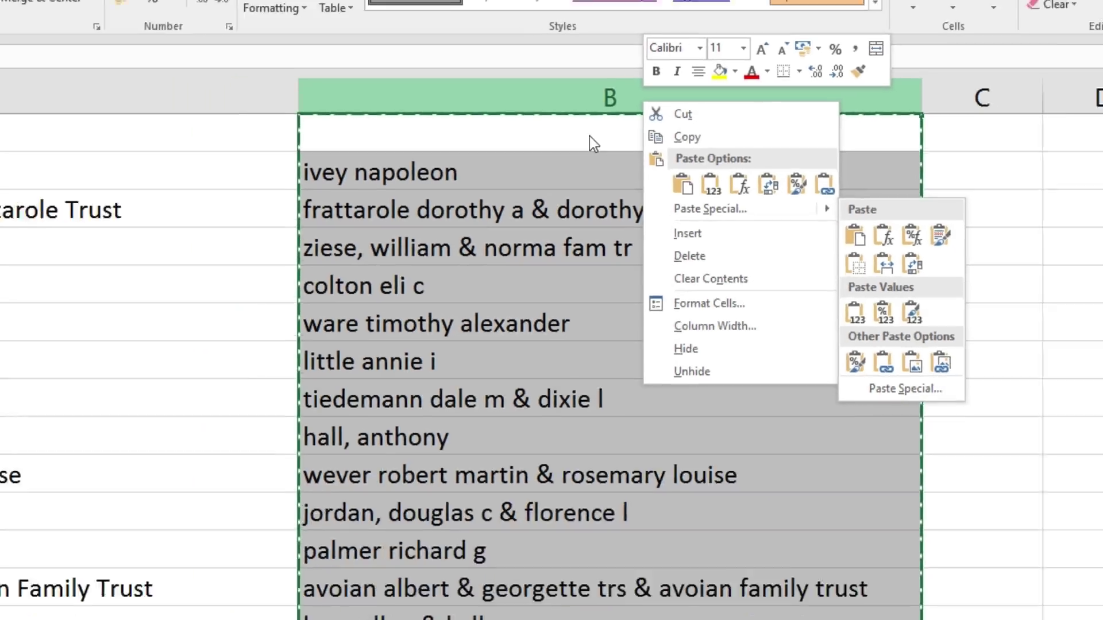
{"action": "left_click", "coordinate": [930, 393]}
{"action": "left_click", "coordinate": [576, 144]}
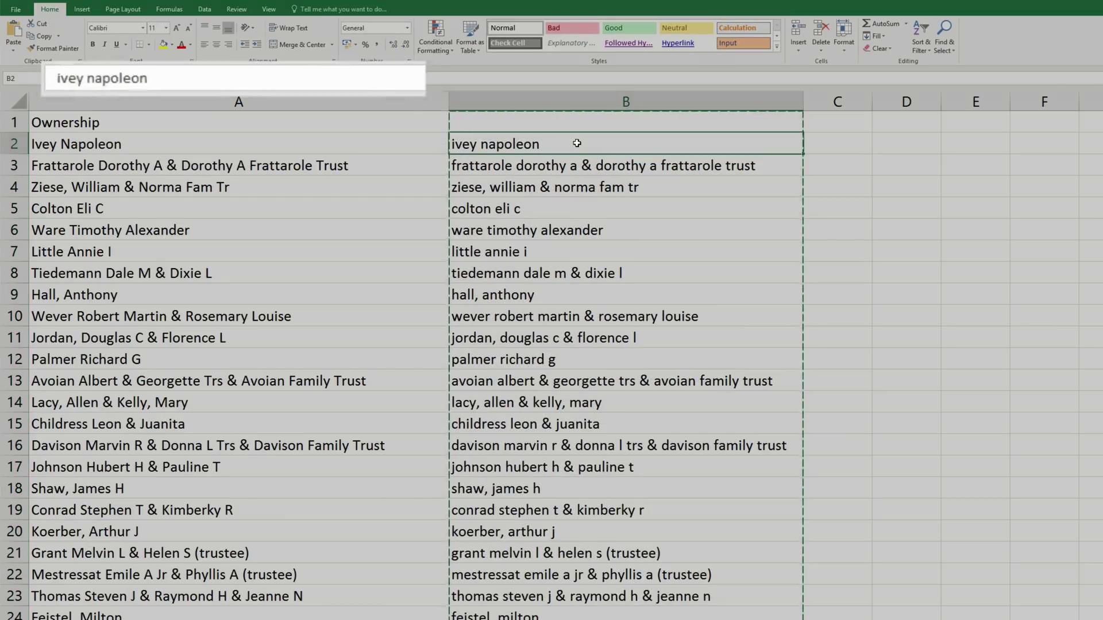
{"action": "key", "text": "Down"}
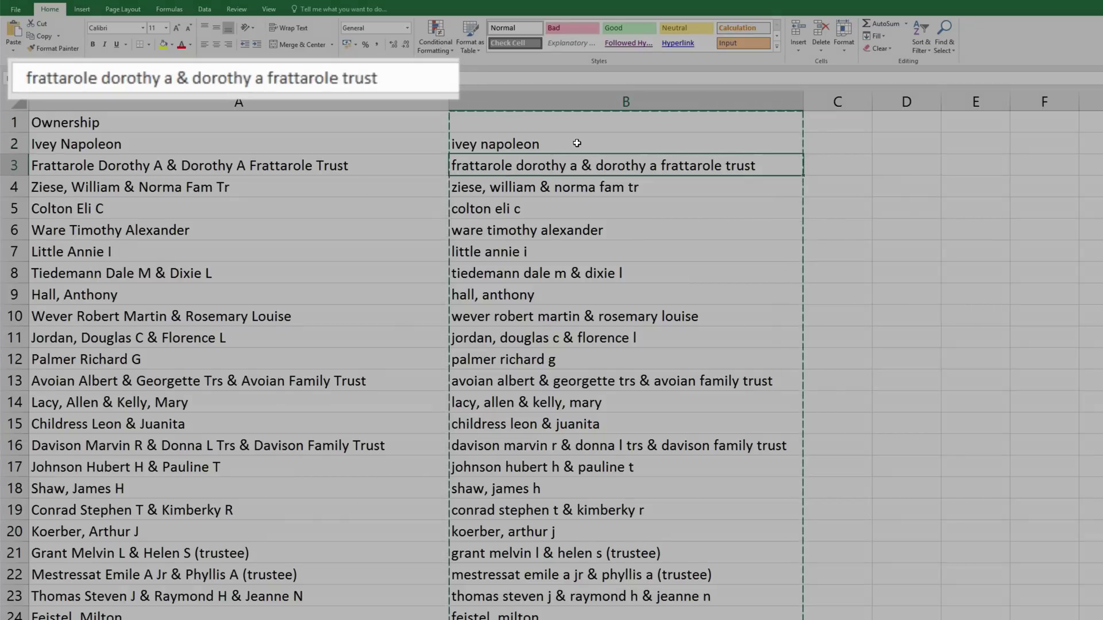